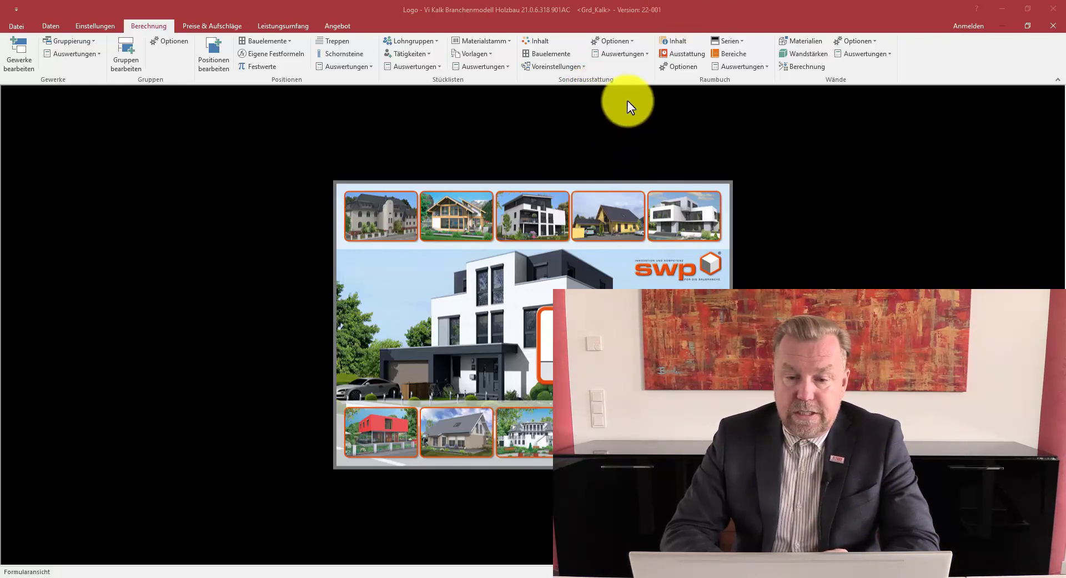
Open the special equipment content, show the Wandaufbau group and select the element IW_Abseite_Beplankung1.
left_click(541, 43)
left_click(533, 43)
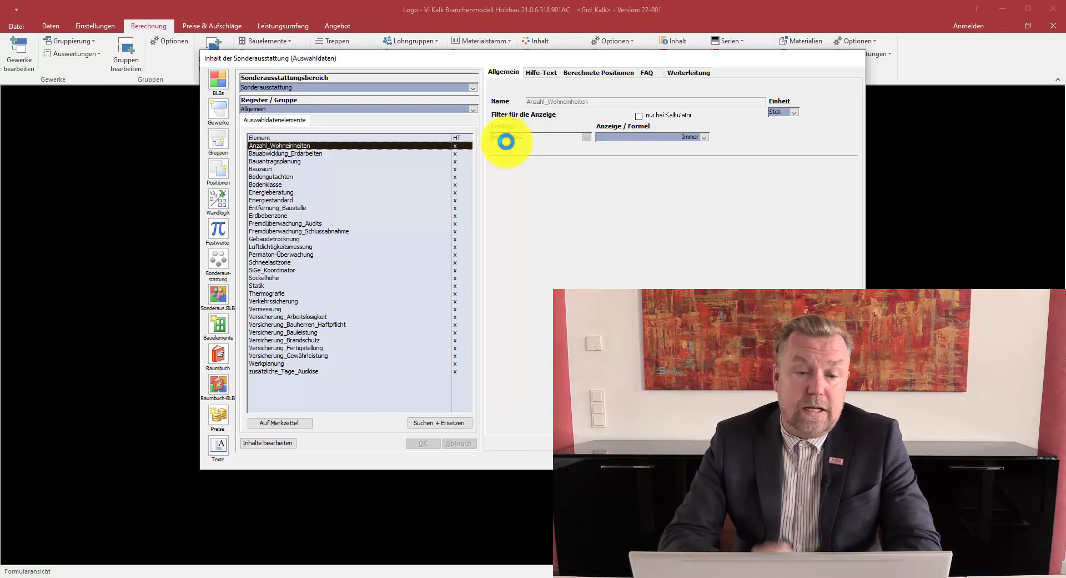
left_click(473, 109)
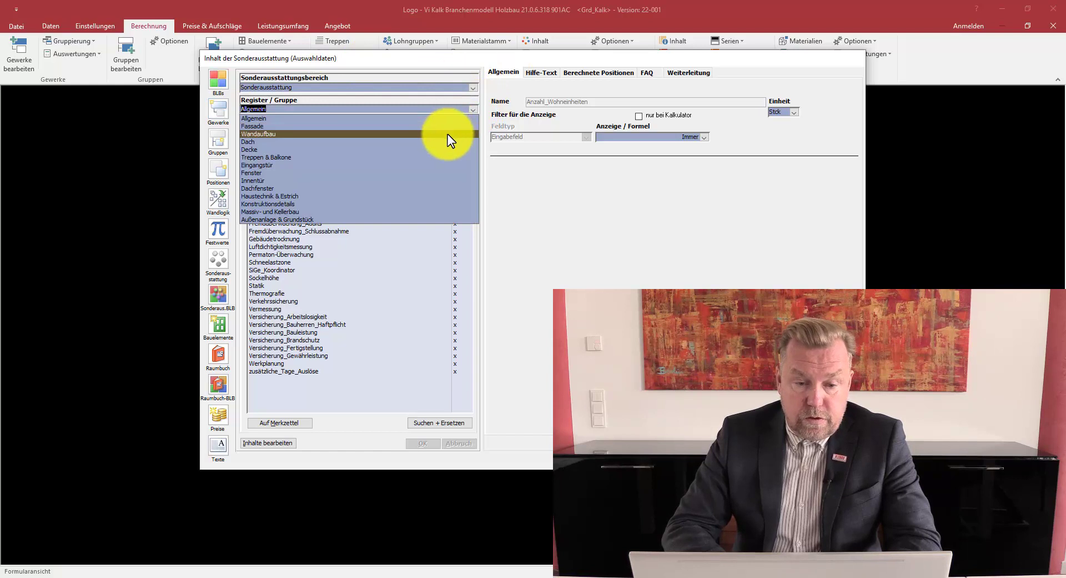
left_click(447, 134)
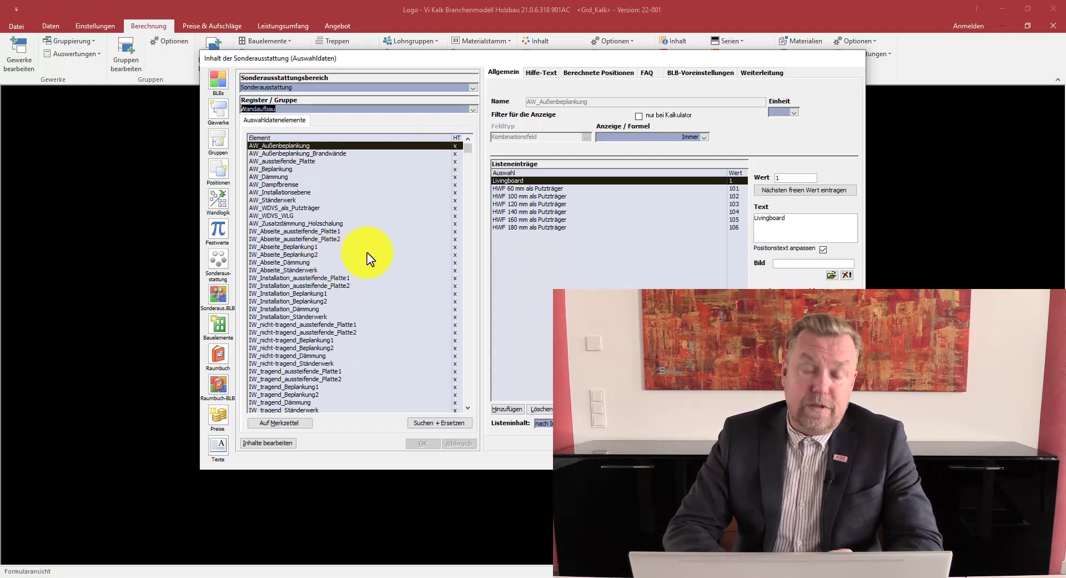
left_click(320, 246)
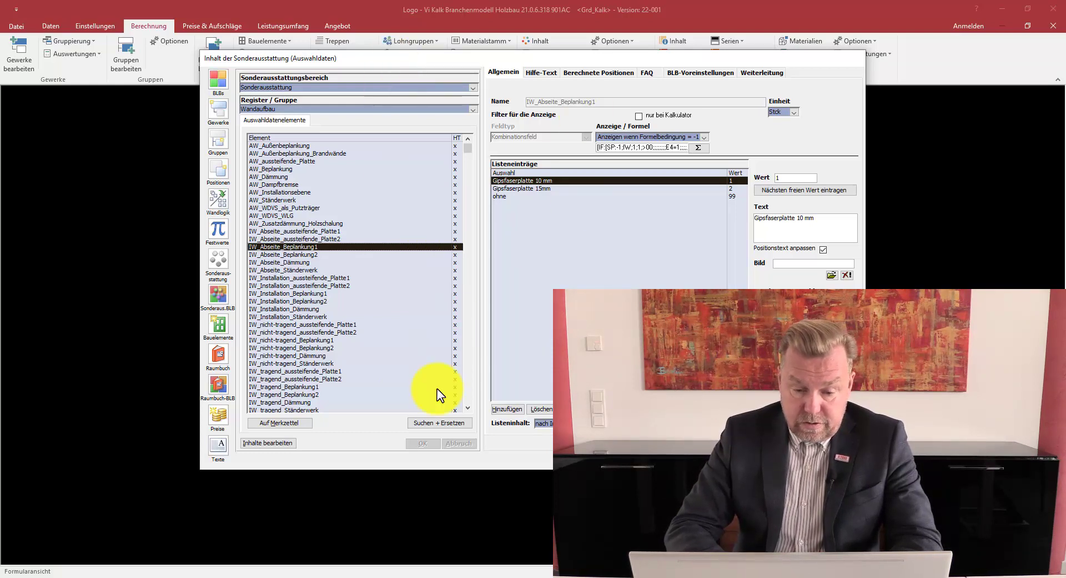
Open search and replace for the list contents and limit the search to "ausgewählten Gruppen und Auswahldatenelementen".
left_click(437, 424)
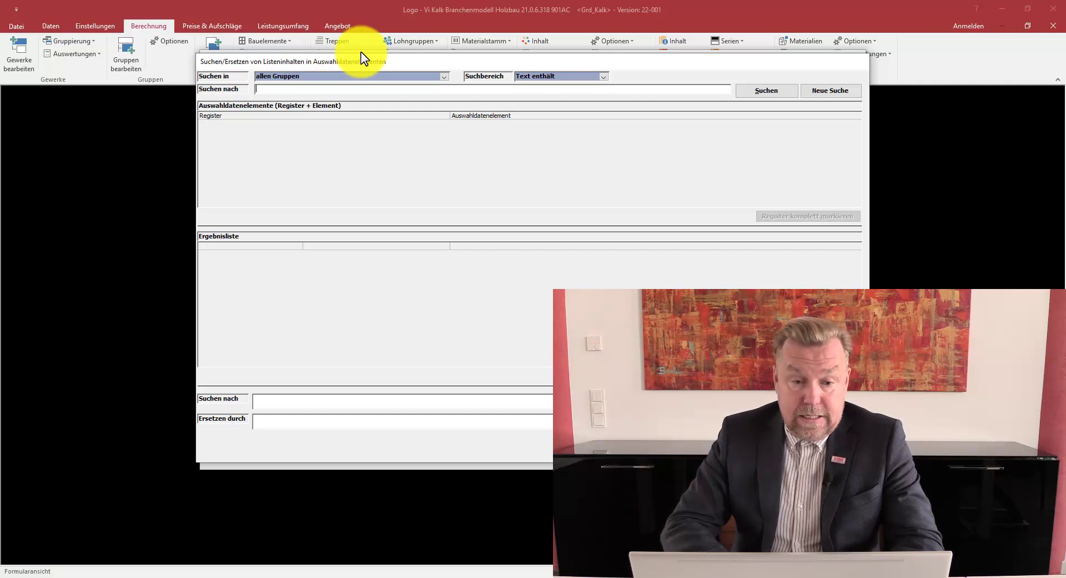
left_click(445, 76)
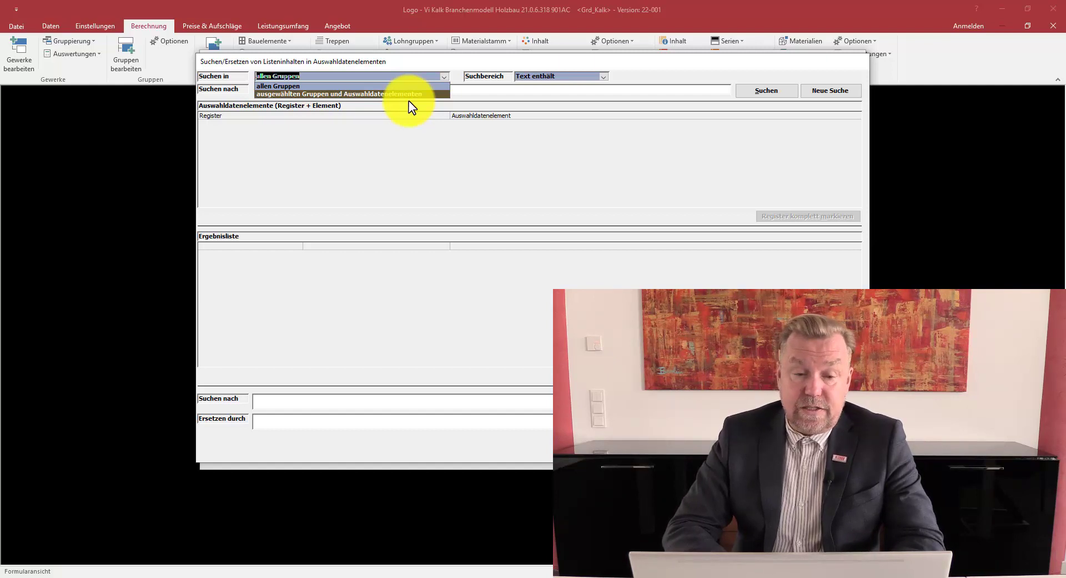
left_click(377, 95)
left_click(376, 91)
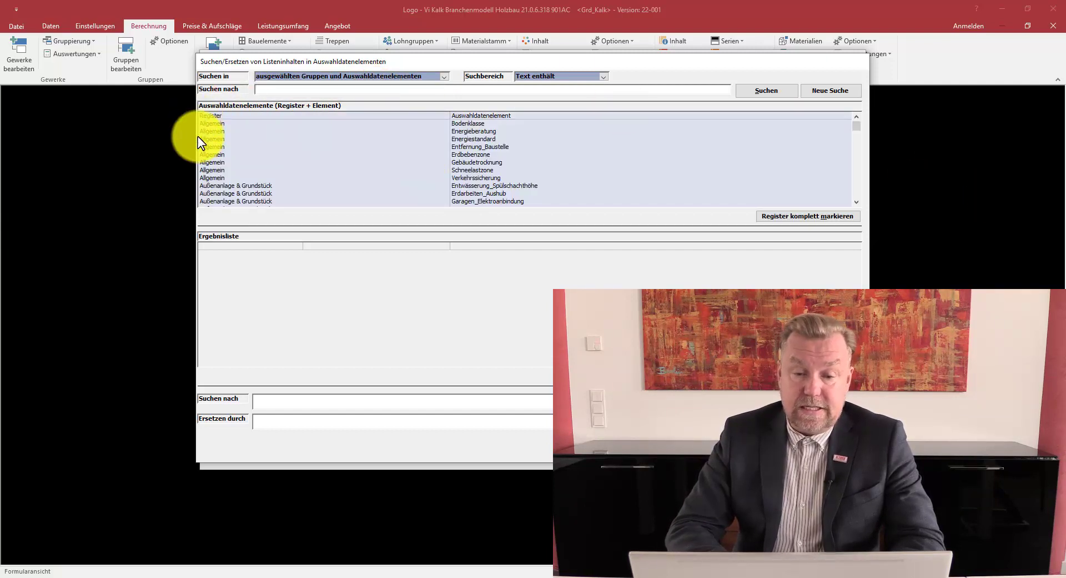
Mark the complete Wandaufbau register, starting from its Wintergartenwand entry, as the range to search.
left_click(860, 179)
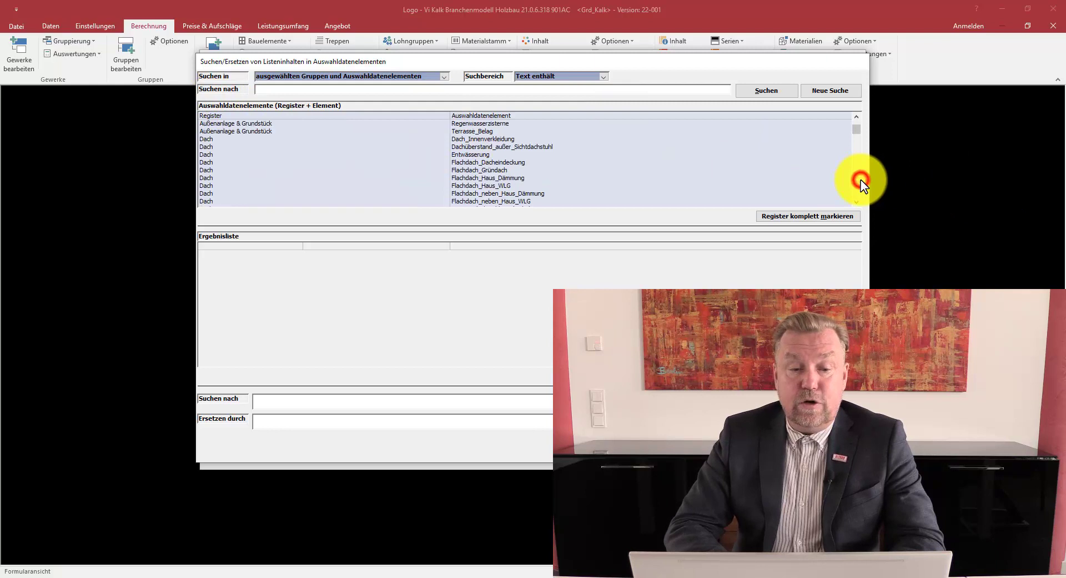
left_click(213, 140)
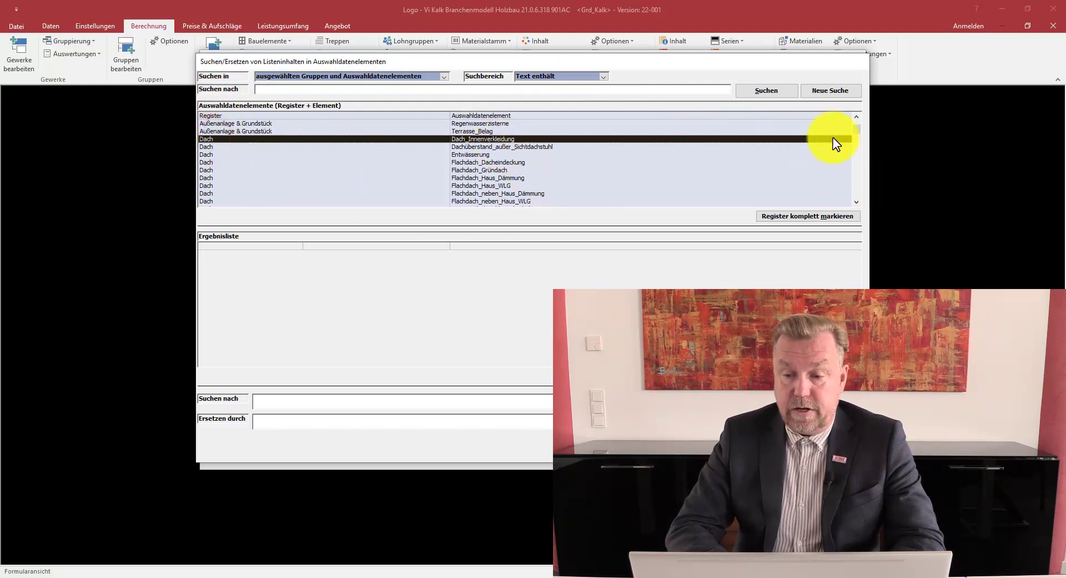
left_click(857, 182)
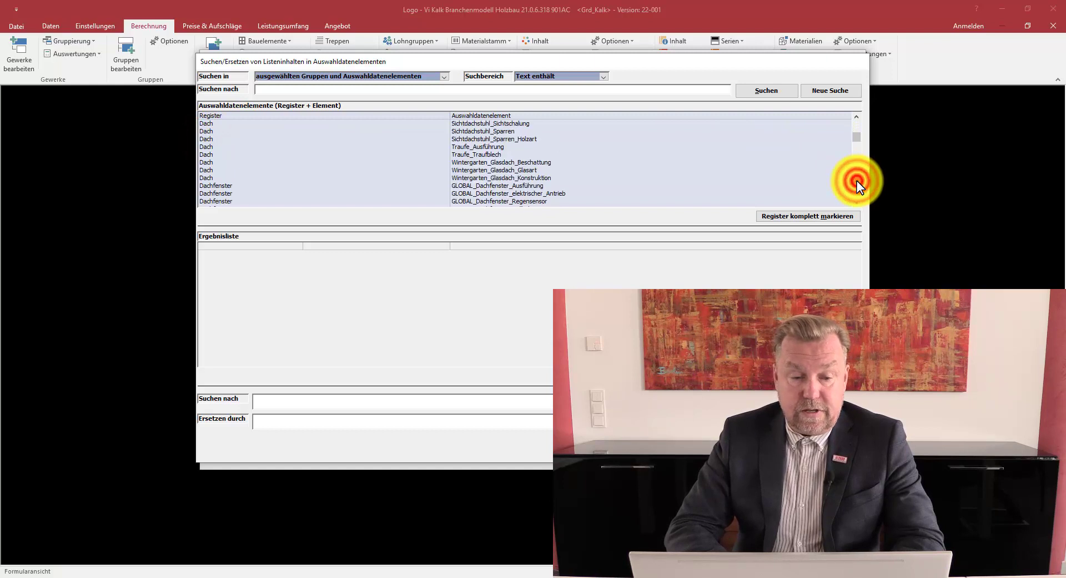
left_click(858, 181)
left_click(858, 181)
left_click(857, 181)
left_click(858, 181)
left_click(858, 181)
left_click(858, 181)
left_click(857, 181)
left_click(858, 182)
left_click(857, 181)
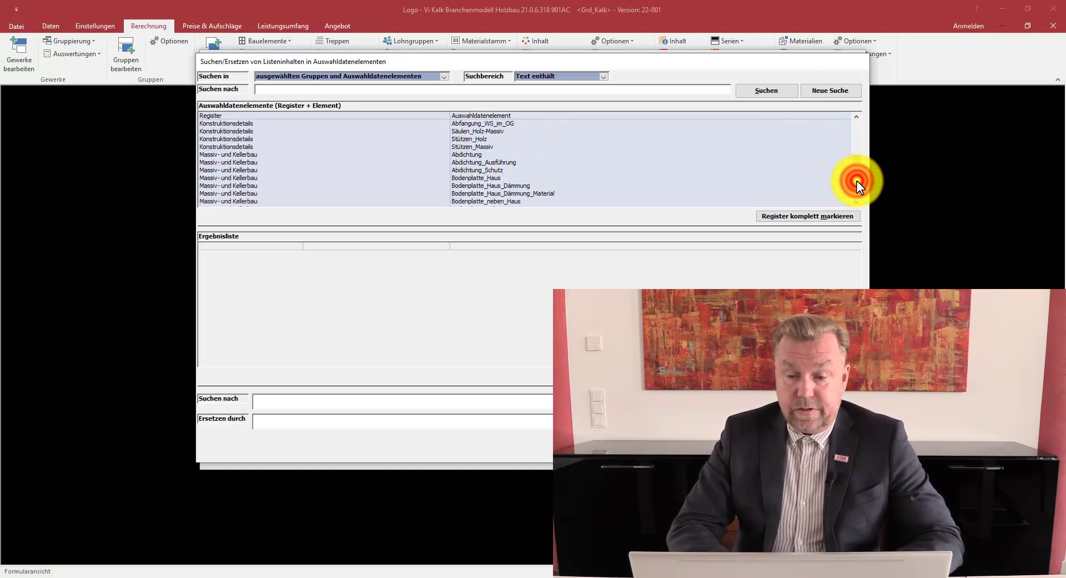
left_click(858, 175)
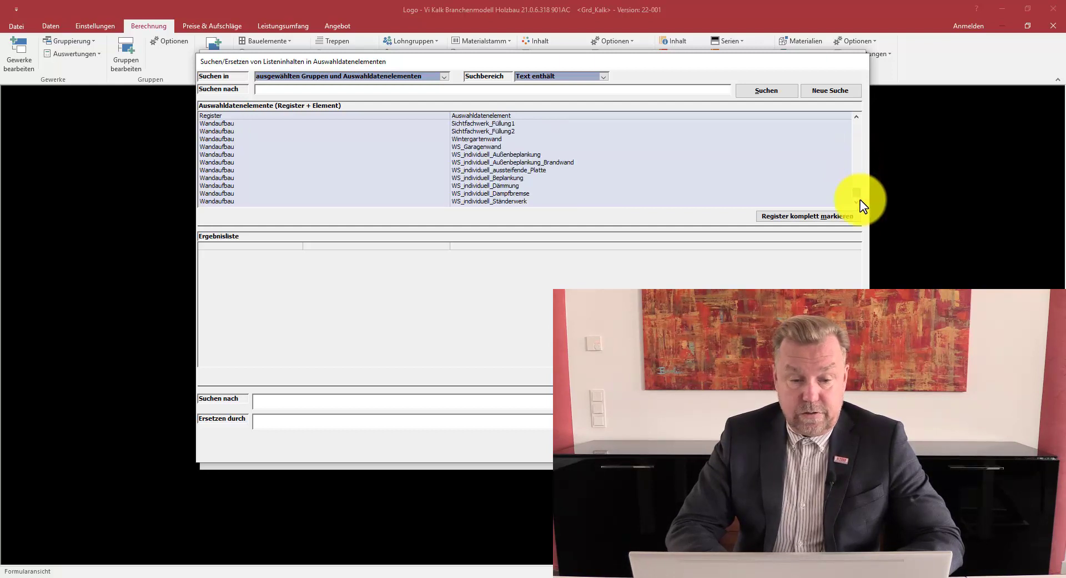
left_click(232, 139)
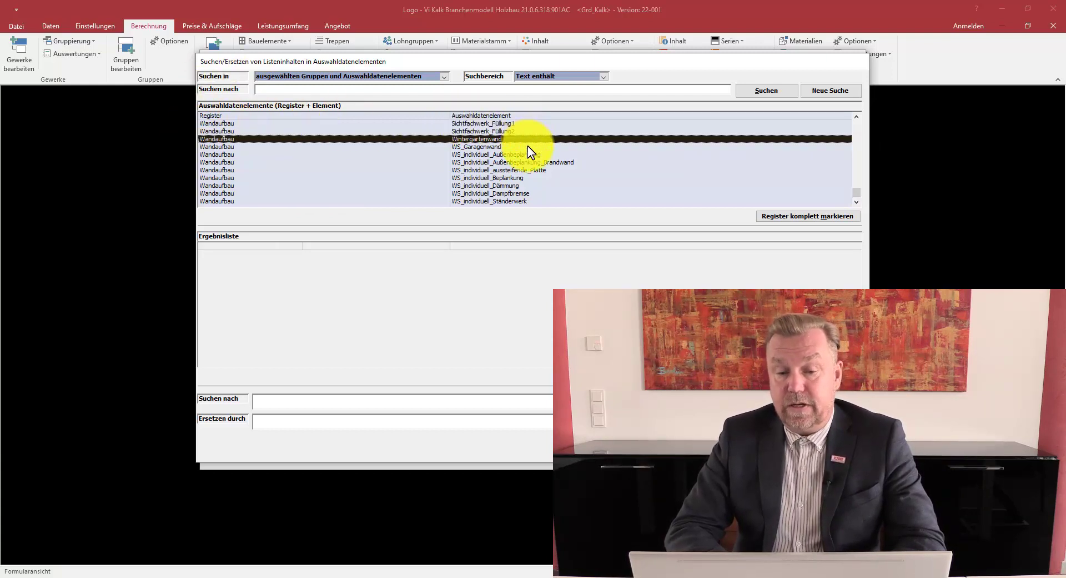
left_click(801, 220)
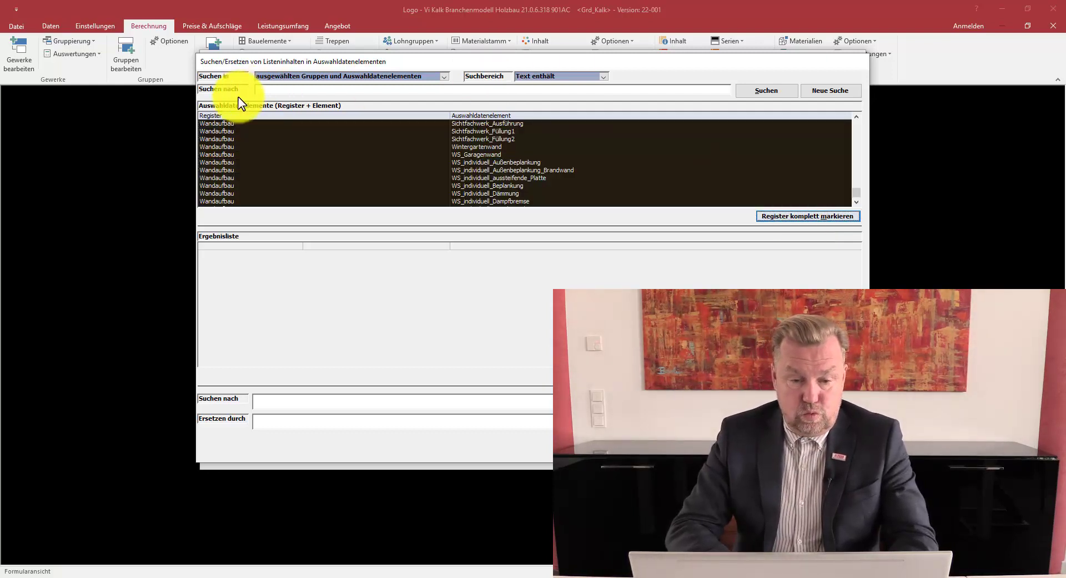
Search the marked Wandaufbau elements for list contents containing "Gipsfaser".
left_click(274, 88)
type("G")
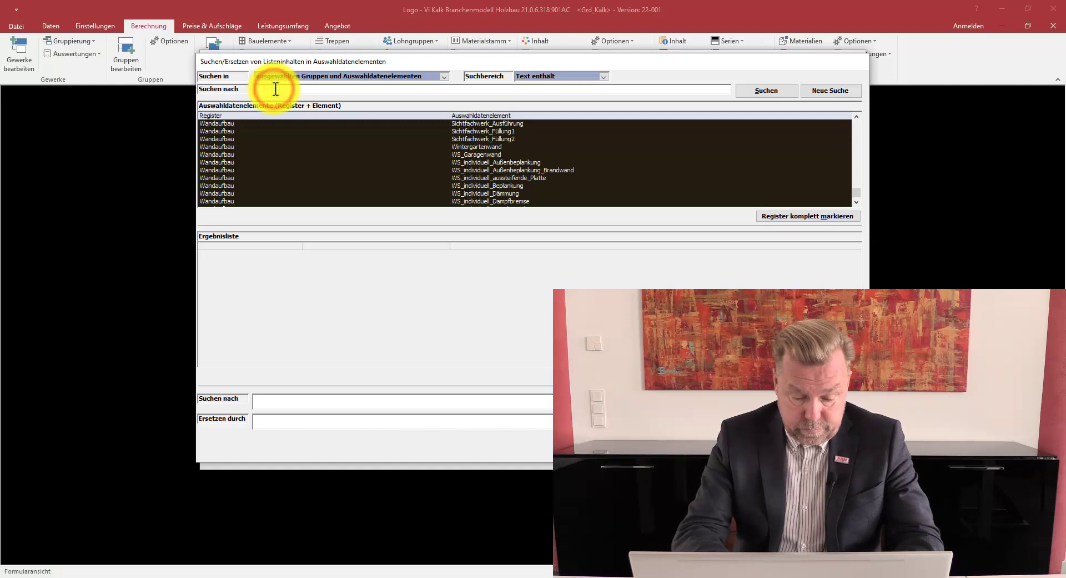
type("ipsfaser")
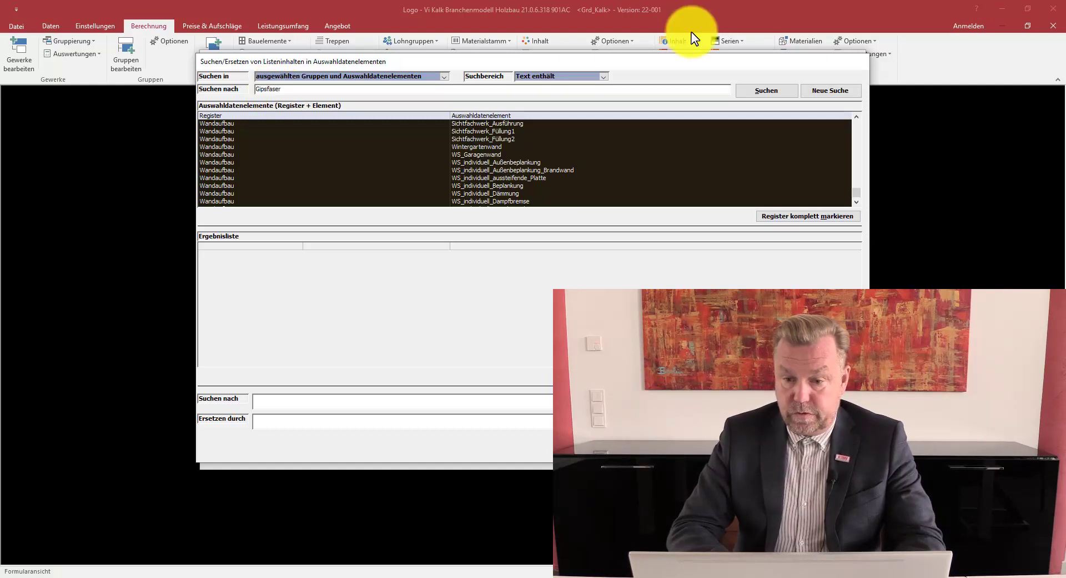
left_click(765, 95)
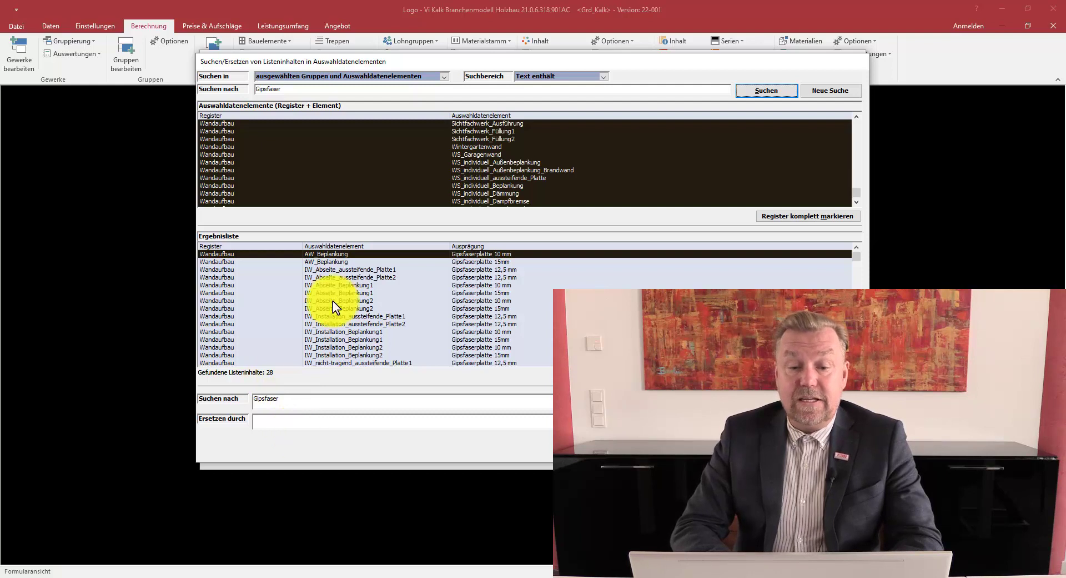
Start a new search for "Gipsfaser" in "allen Gruppen" and review the text-matching options, keeping "Text enthält".
left_click(849, 93)
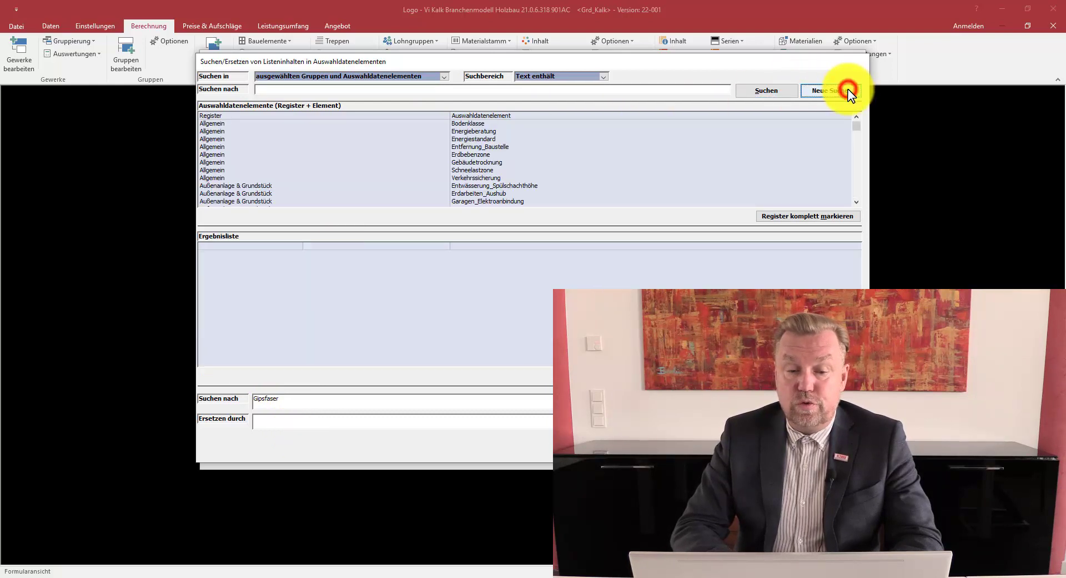
left_click(445, 77)
left_click(443, 85)
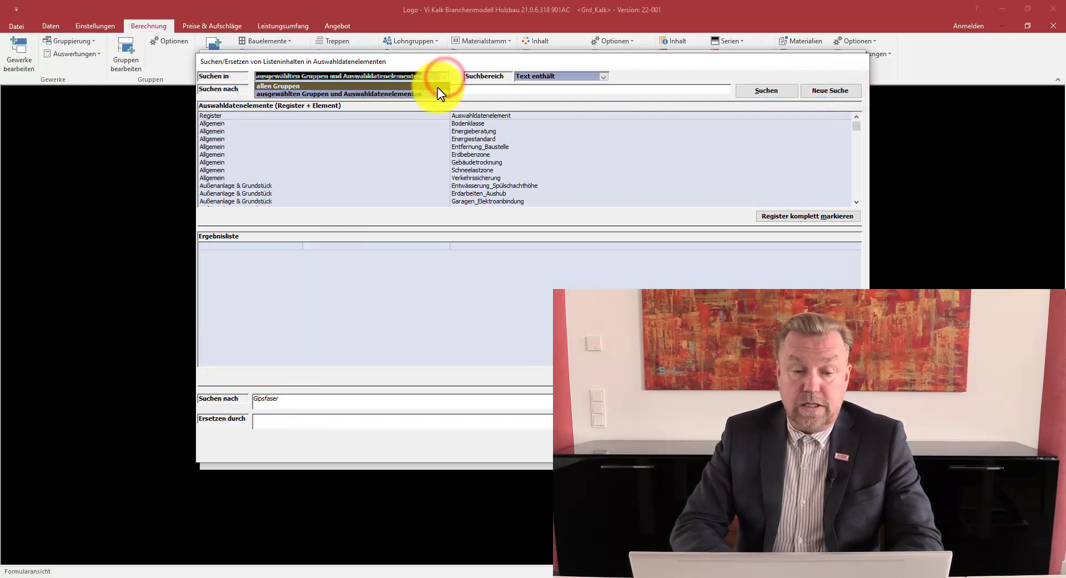
left_click(359, 86)
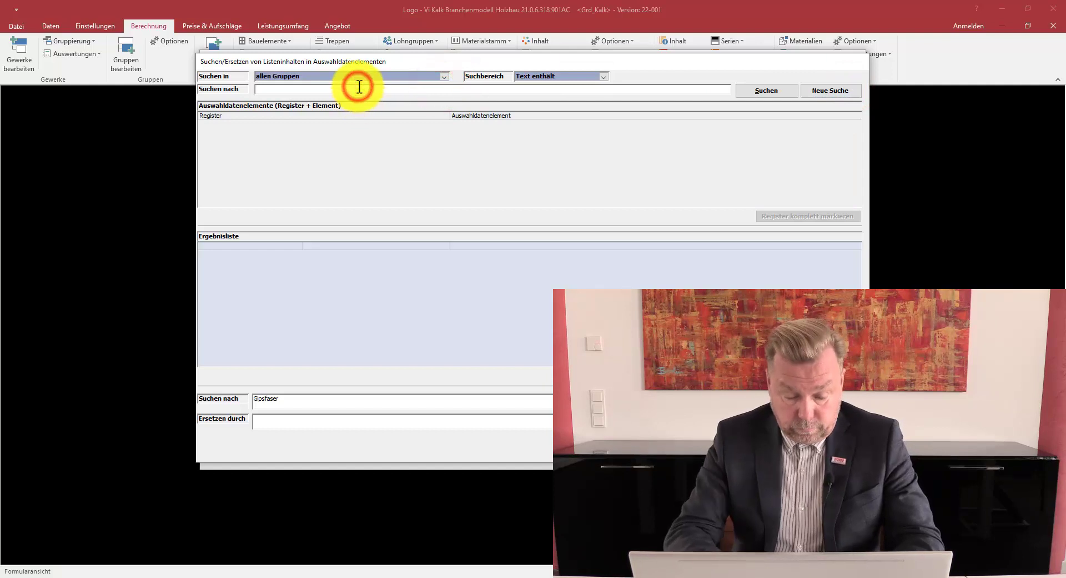
type("Gipsfaser")
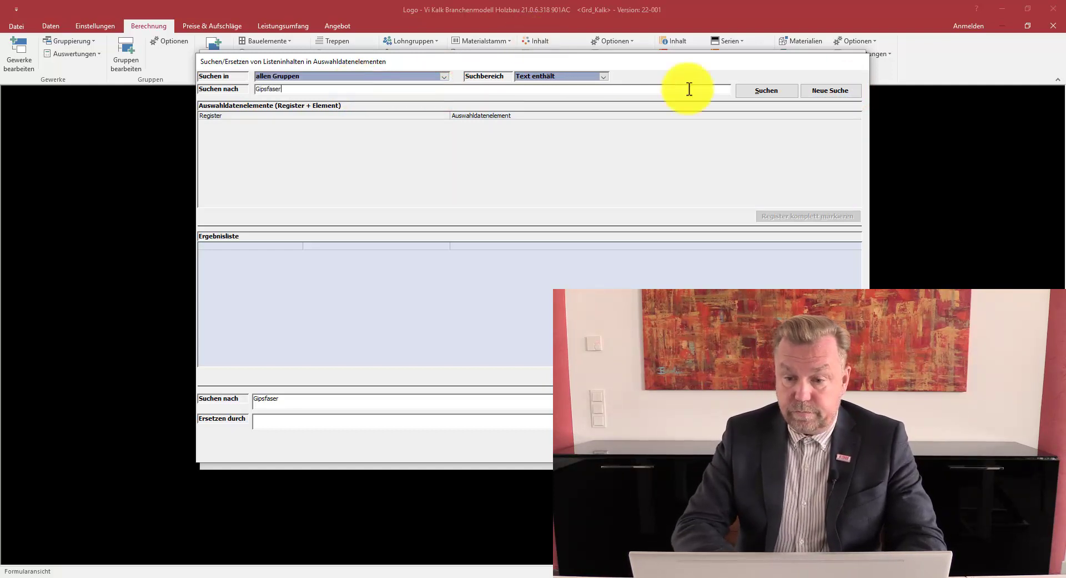
left_click(751, 92)
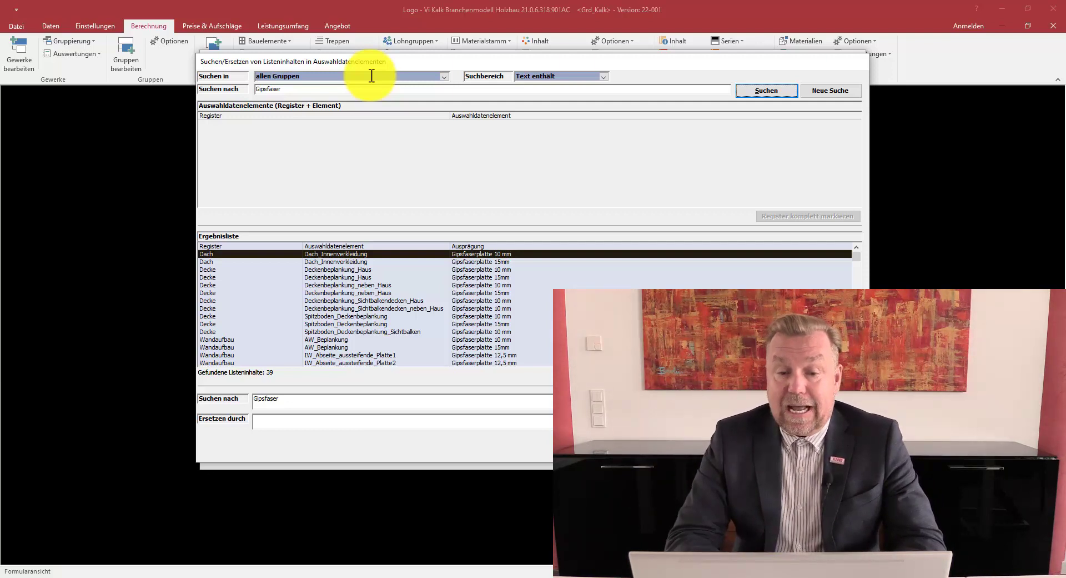
left_click(604, 77)
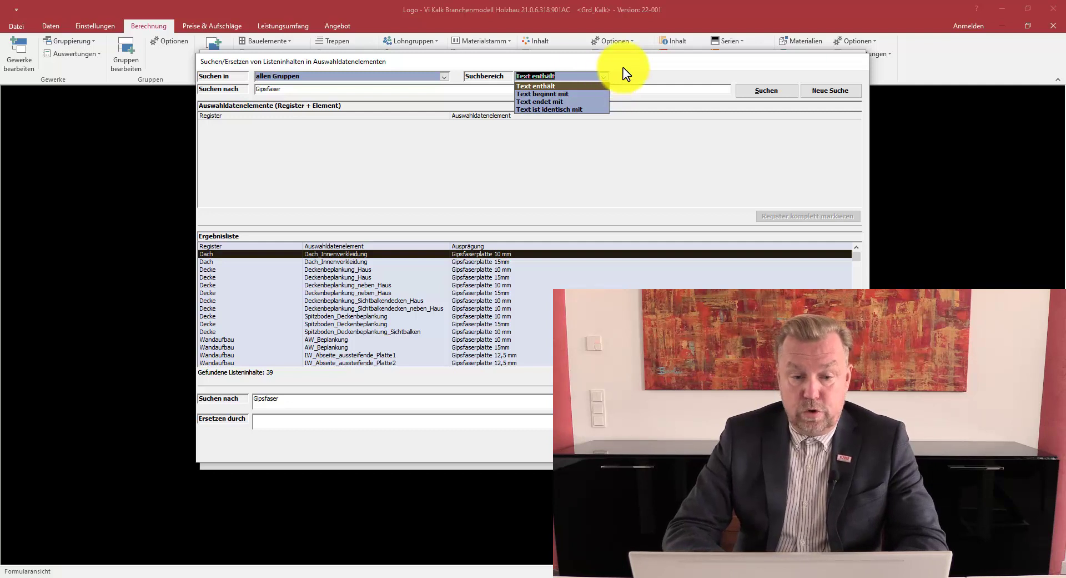
left_click(627, 65)
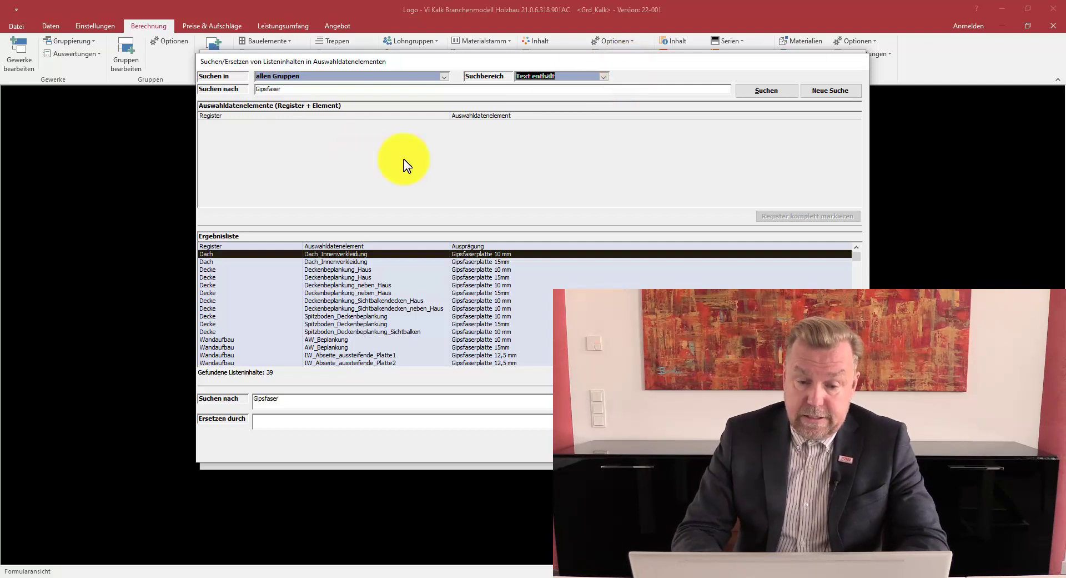